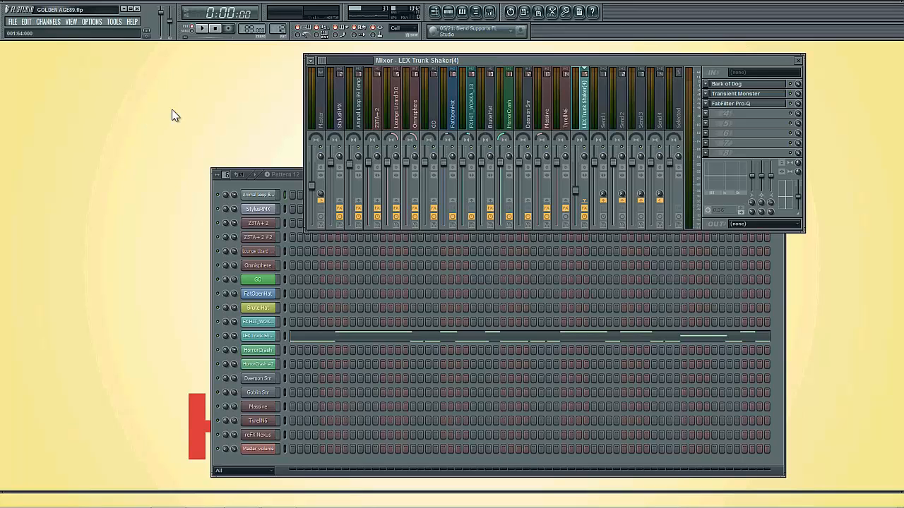
Open the Bark of Dog effect on the LEX Trunk Shaker mixer track and place its window clear of the mixer and channel rack.
{"action": "left_click", "coordinate": [720, 84]}
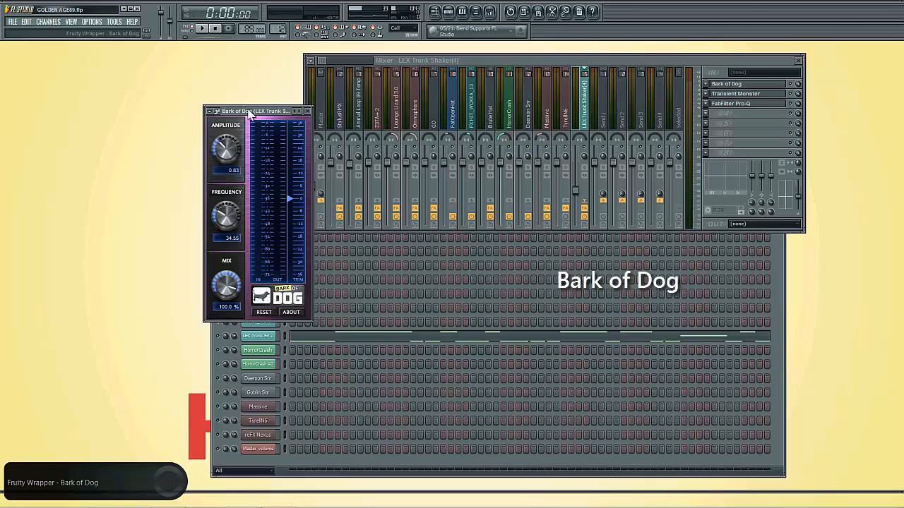
{"action": "left_click_drag", "start_coordinate": [248, 112], "coordinate": [122, 91]}
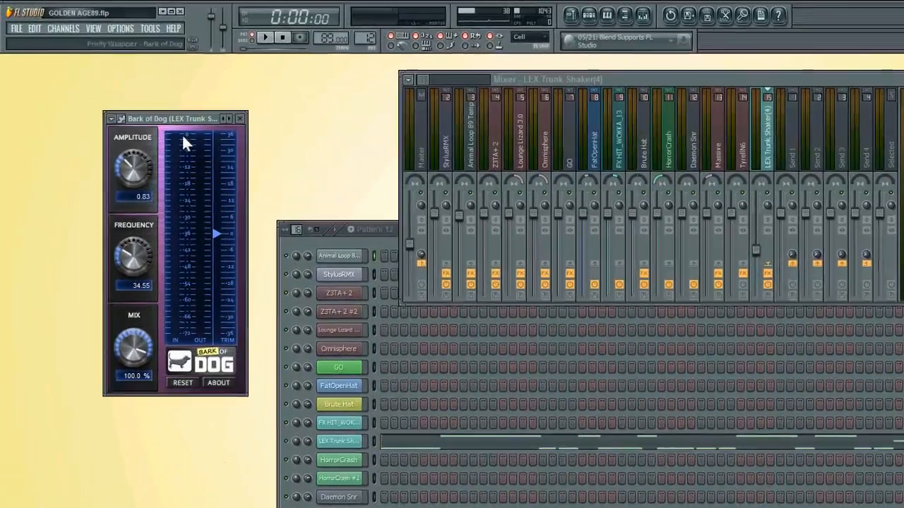
{"action": "left_click_drag", "start_coordinate": [182, 119], "coordinate": [180, 113]}
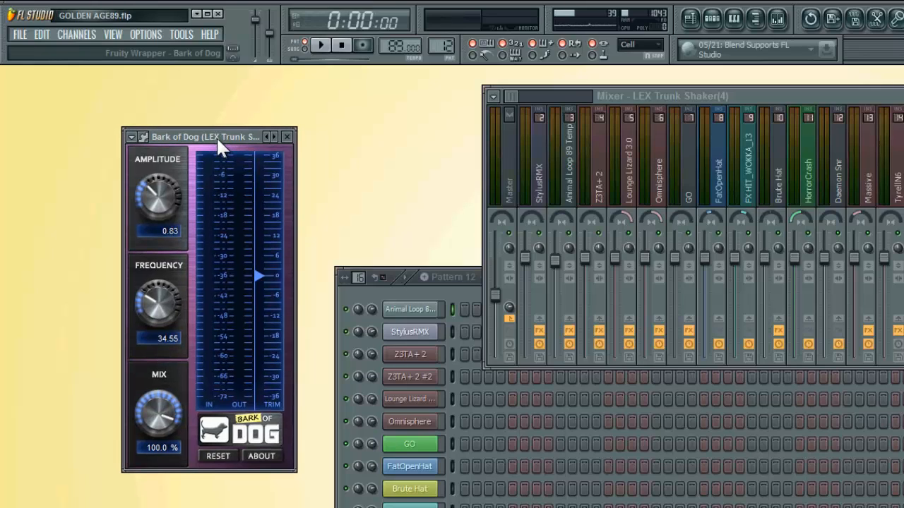
{"action": "left_click_drag", "start_coordinate": [218, 140], "coordinate": [216, 140]}
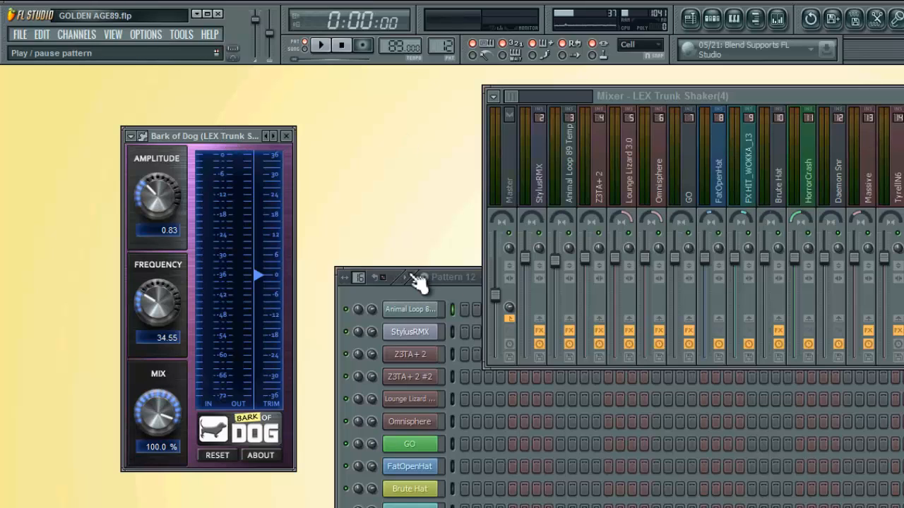
Audition Pattern 12 through Bark of Dog with the mixer in view, ending with playback stopped.
{"action": "left_click", "coordinate": [416, 281]}
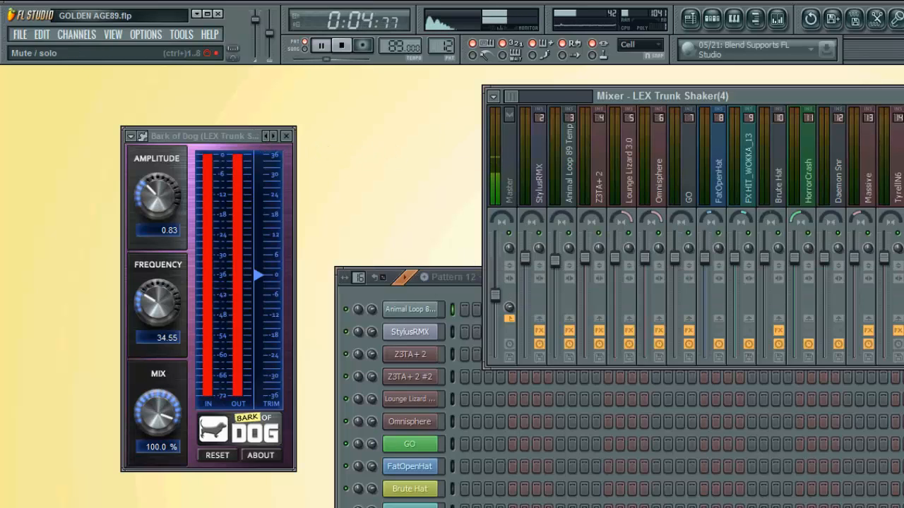
{"action": "key", "text": "F9"}
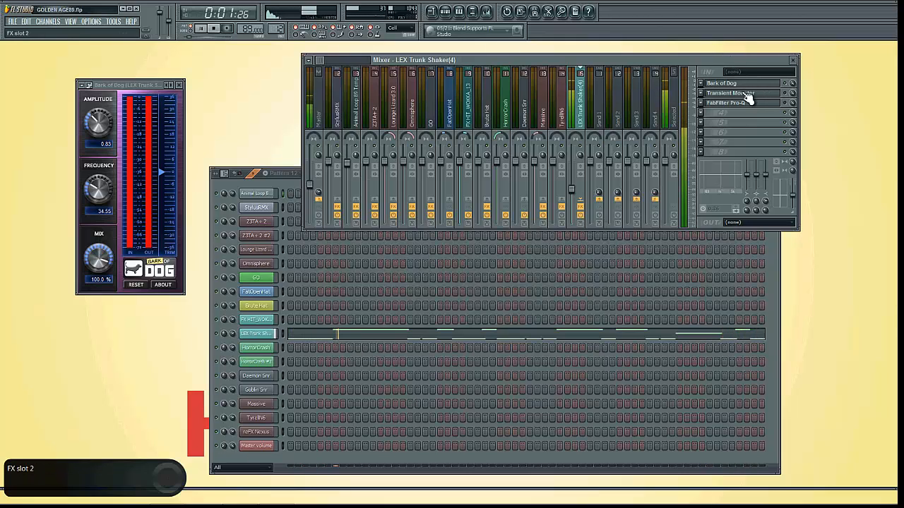
{"action": "left_click", "coordinate": [247, 175]}
{"action": "key", "text": "space"}
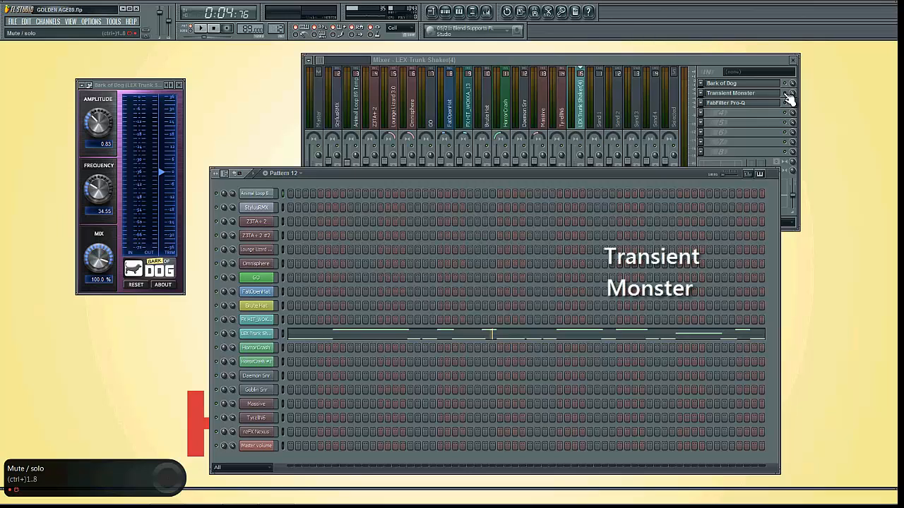
Open Transient Monster in place of Bark of Dog and audition Pattern 12 through it, closing the plugin at the end.
{"action": "left_click", "coordinate": [181, 88]}
{"action": "left_click", "coordinate": [750, 93]}
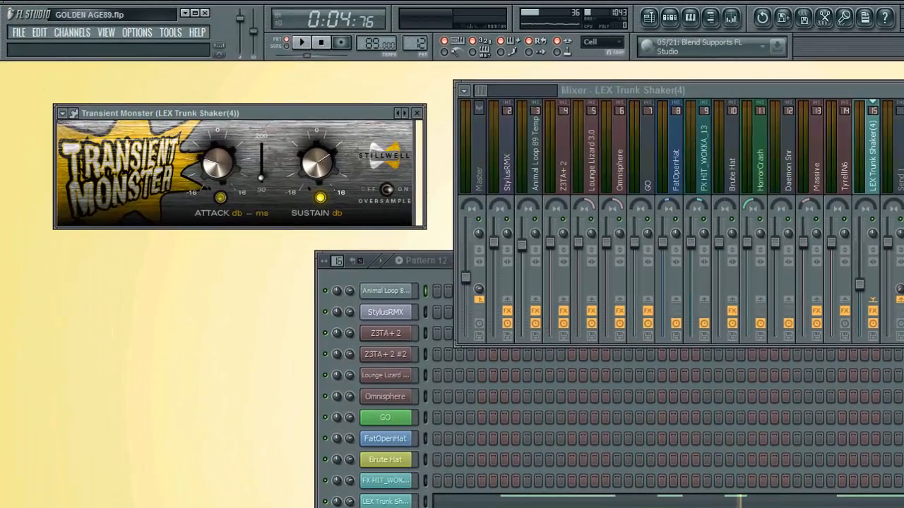
{"action": "left_click", "coordinate": [386, 265]}
{"action": "key", "text": "space"}
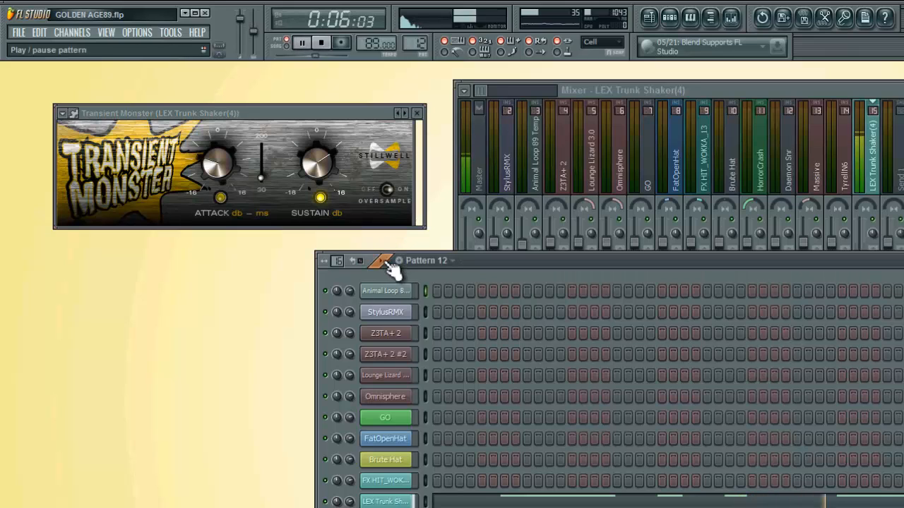
{"action": "left_click", "coordinate": [891, 91]}
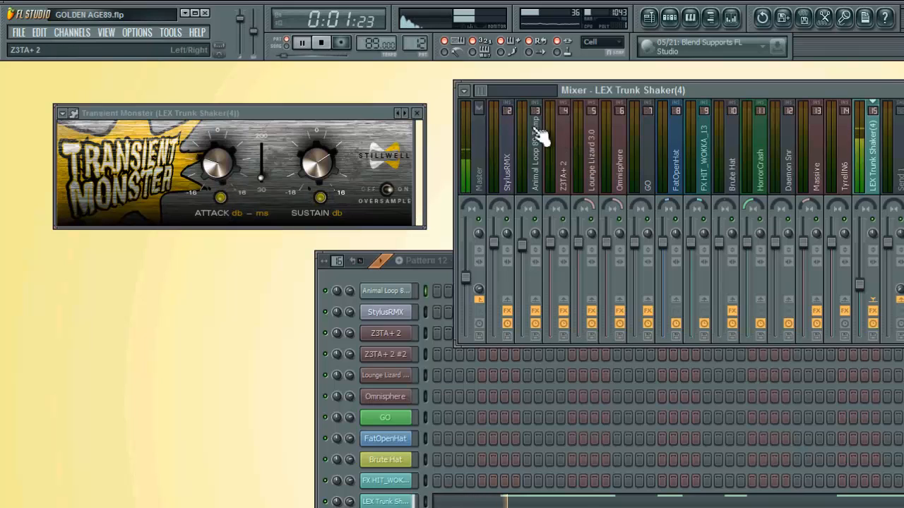
{"action": "left_click", "coordinate": [391, 270]}
{"action": "key", "text": "space"}
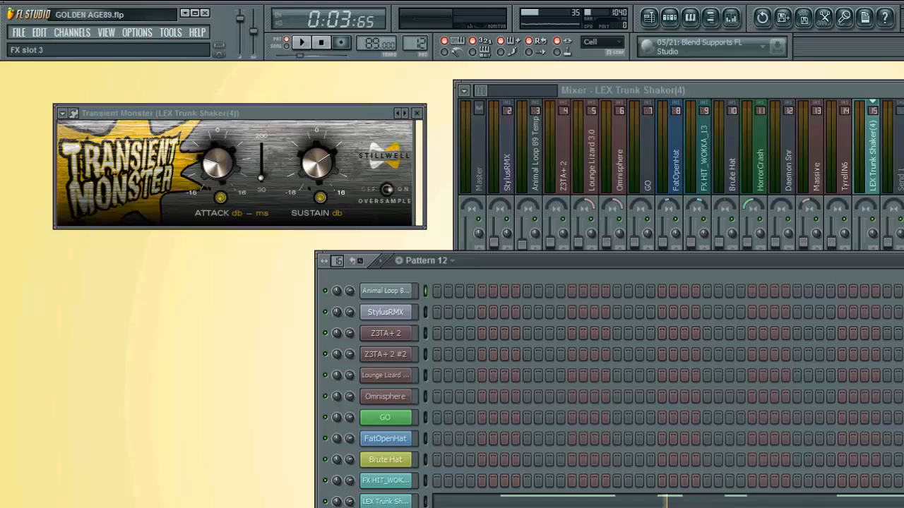
{"action": "left_click", "coordinate": [416, 113]}
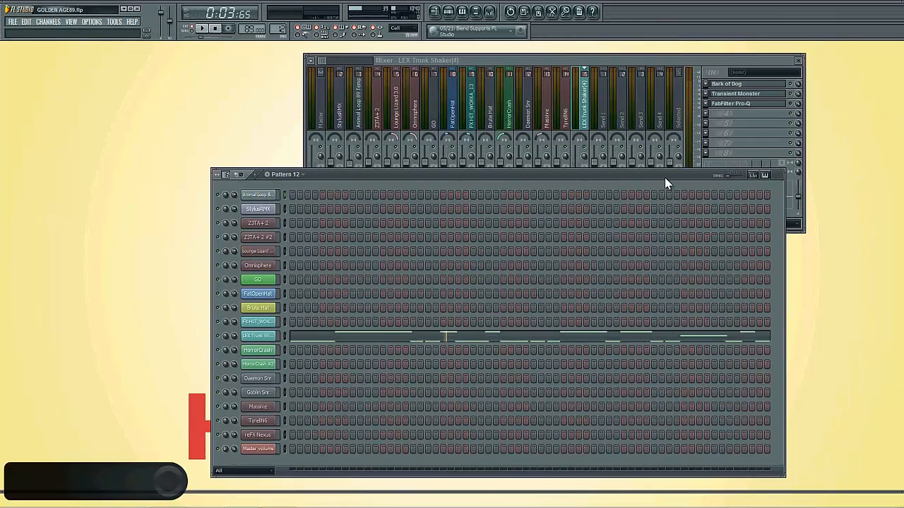
Move the channel rack lower and select the Massive track in the mixer to list its effects.
{"action": "left_click_drag", "start_coordinate": [686, 185], "coordinate": [732, 203]}
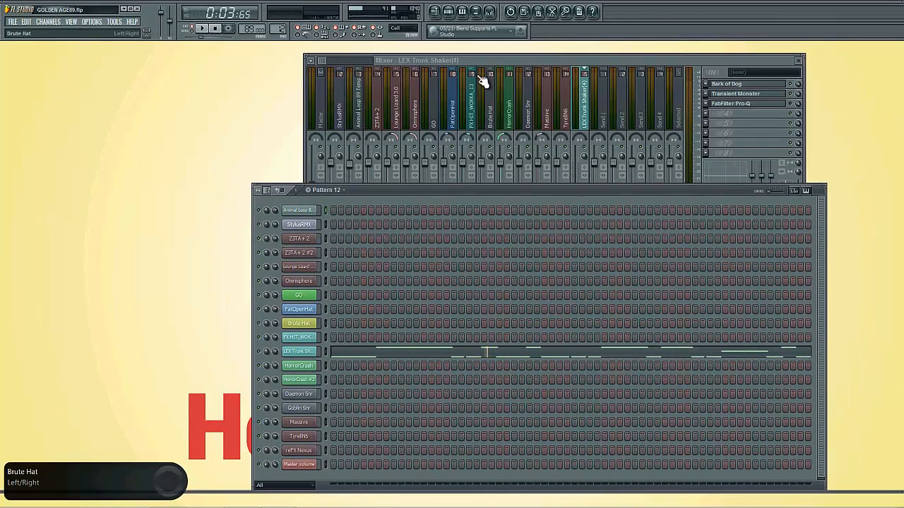
{"action": "left_click", "coordinate": [569, 115]}
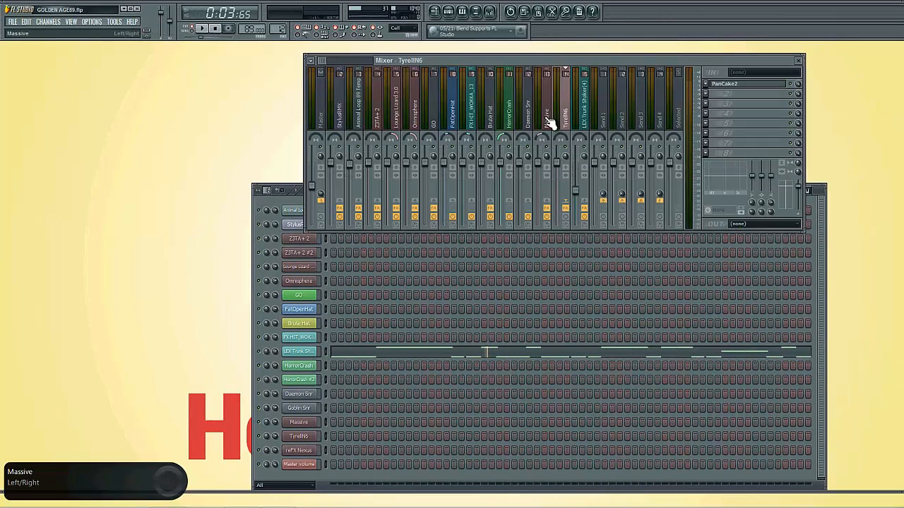
{"action": "left_click", "coordinate": [546, 116]}
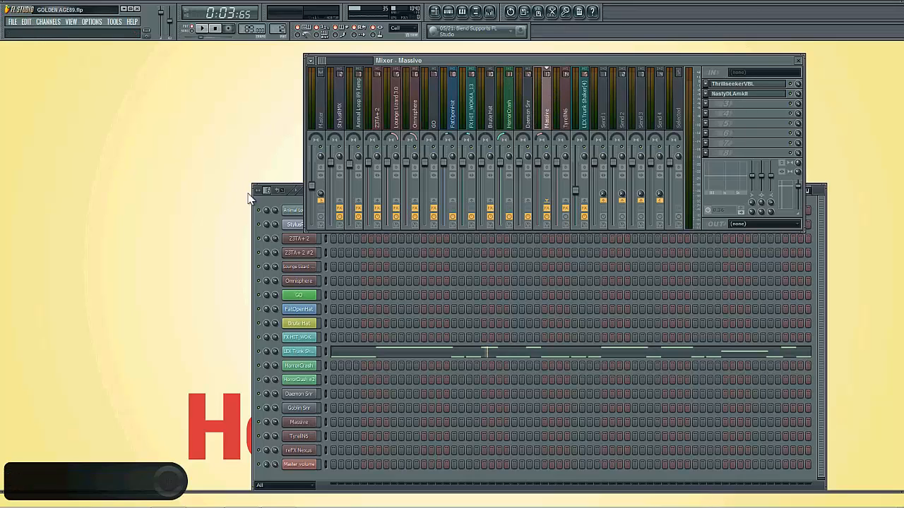
Find the pattern containing the Massive notes by checking Pattern 10 and switching to Pattern 11, and preview it briefly.
{"action": "left_click", "coordinate": [267, 204]}
{"action": "left_click", "coordinate": [333, 190]}
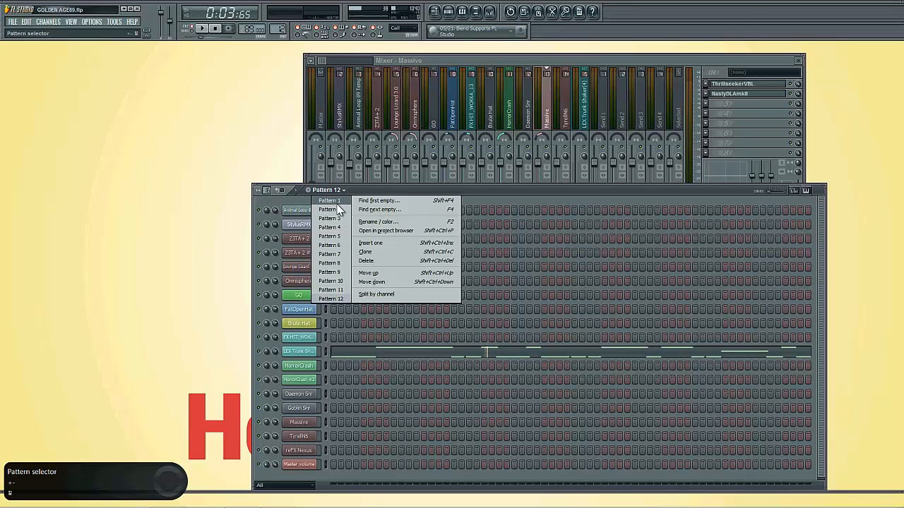
{"action": "left_click", "coordinate": [332, 281]}
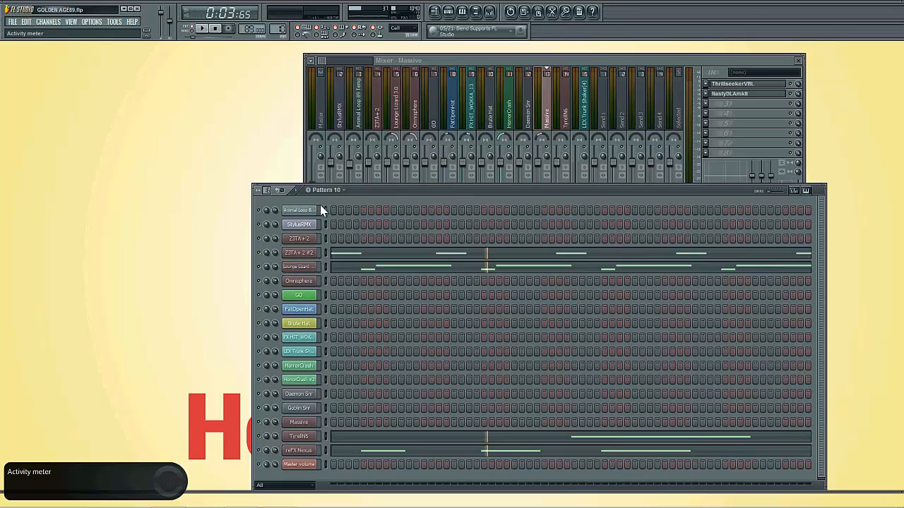
{"action": "left_click", "coordinate": [324, 191]}
{"action": "left_click", "coordinate": [338, 292]}
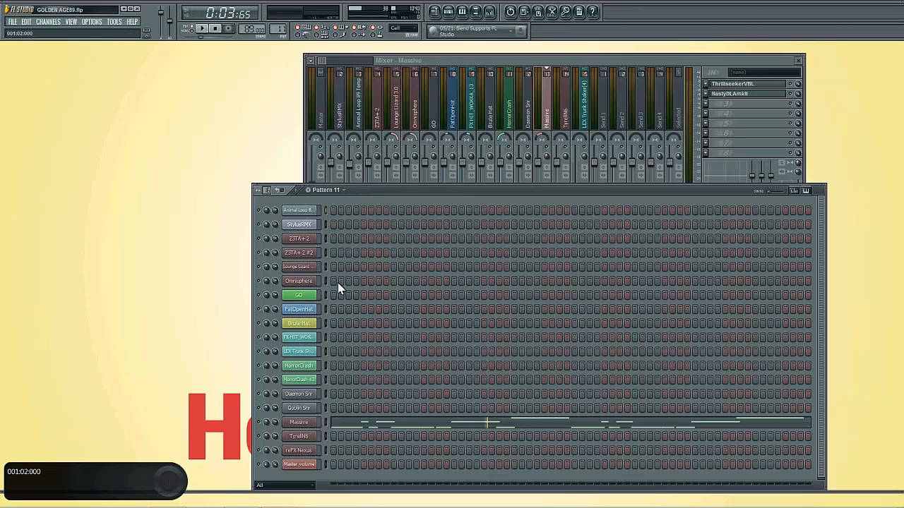
{"action": "left_click", "coordinate": [299, 192]}
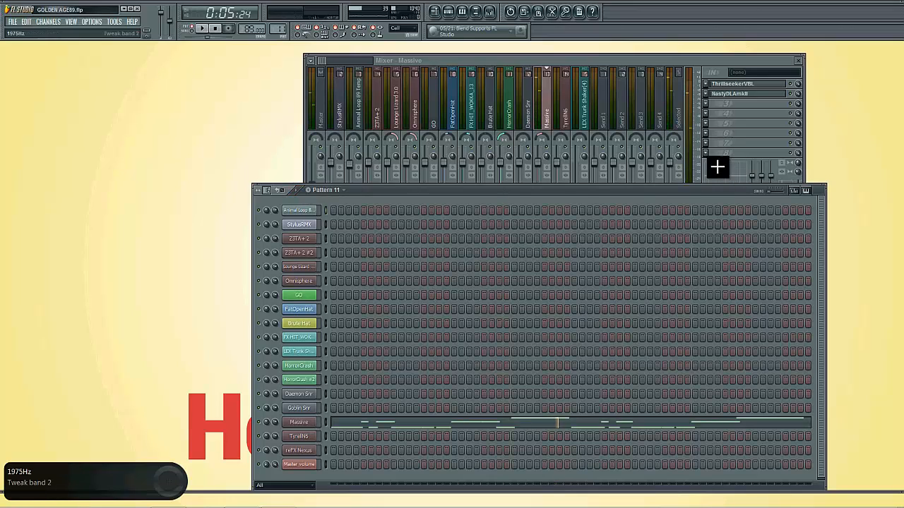
Open the NastyDLAmkII effect on the Massive track and place its window clear of the channel rack.
{"action": "left_click", "coordinate": [772, 94]}
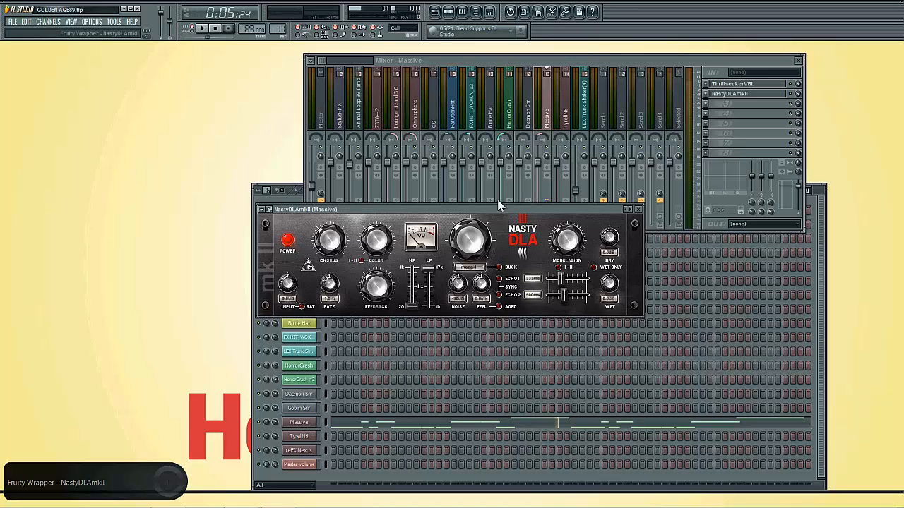
{"action": "left_click_drag", "start_coordinate": [496, 209], "coordinate": [464, 157]}
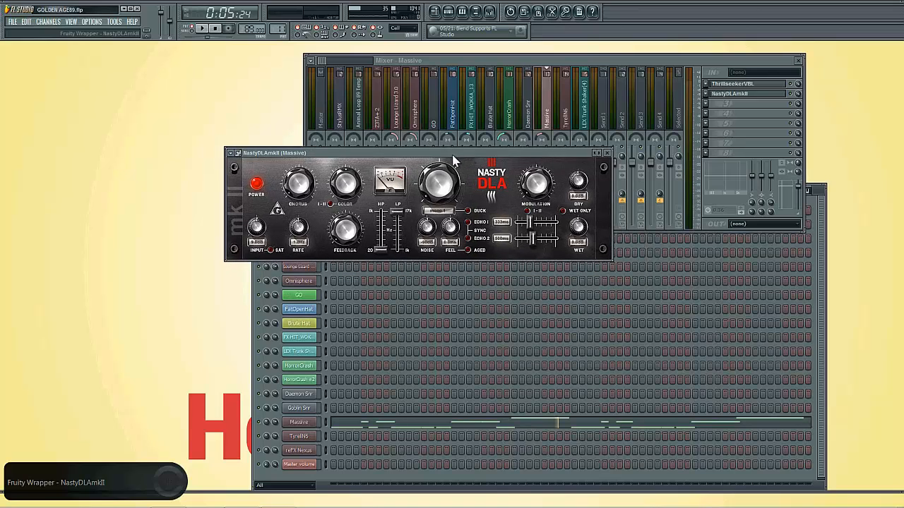
{"action": "left_click_drag", "start_coordinate": [453, 156], "coordinate": [333, 153]}
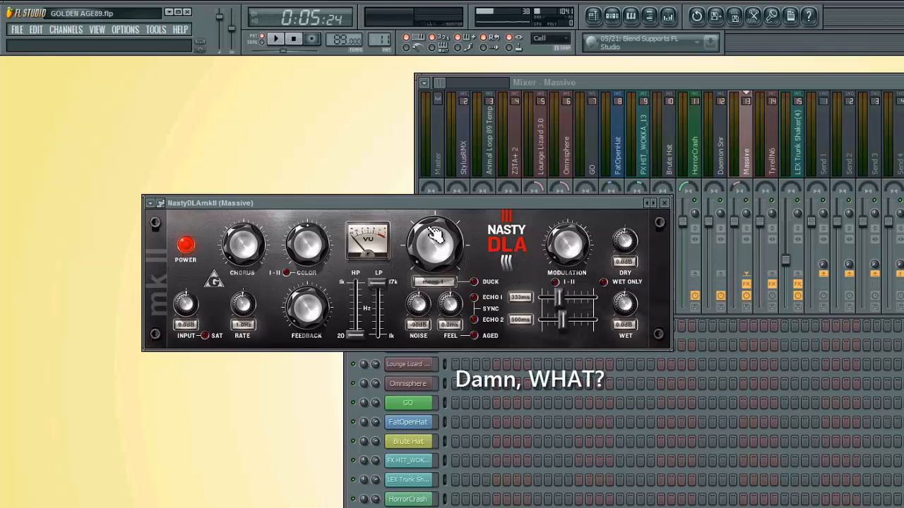
{"action": "left_click_drag", "start_coordinate": [406, 208], "coordinate": [394, 234]}
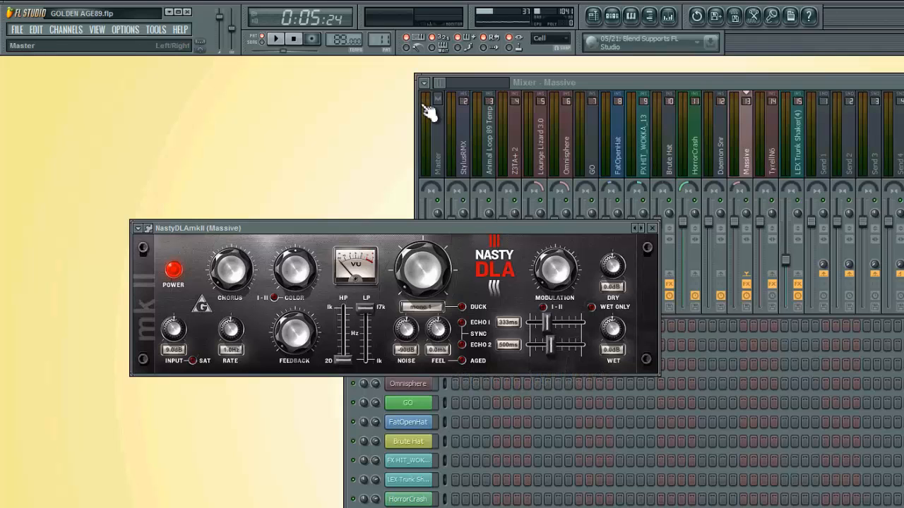
{"action": "left_click_drag", "start_coordinate": [447, 228], "coordinate": [345, 118]}
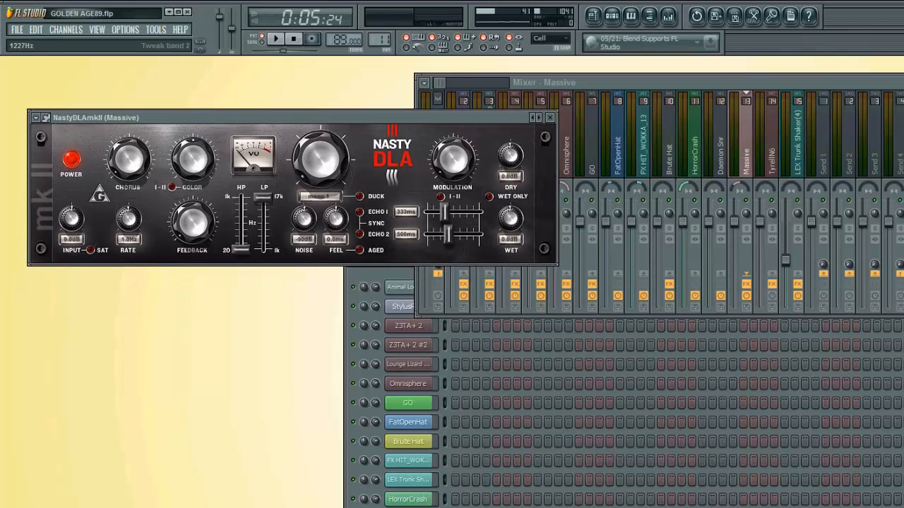
Audition Pattern 11 through NastyDLAmkII, and replace its window with ThrillseekerVBL with playback stopped.
{"action": "left_click", "coordinate": [377, 272]}
{"action": "left_click", "coordinate": [408, 261]}
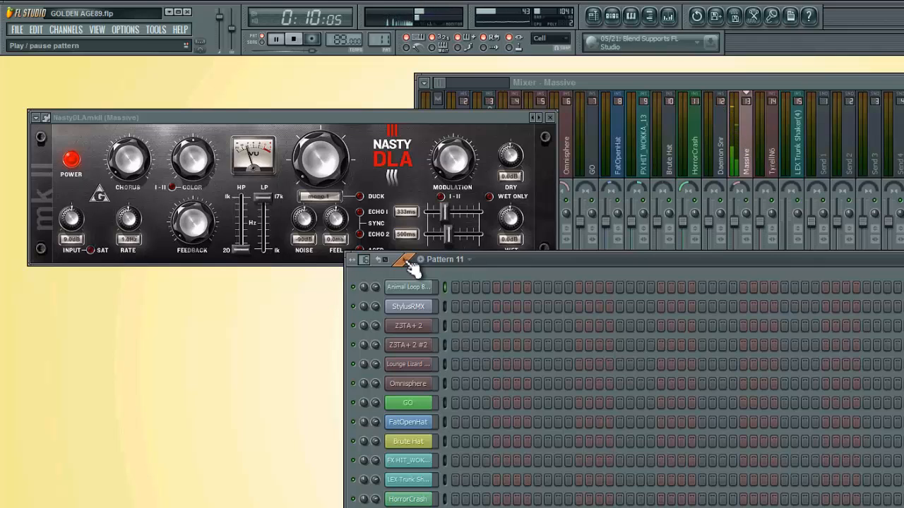
{"action": "key", "text": "F9"}
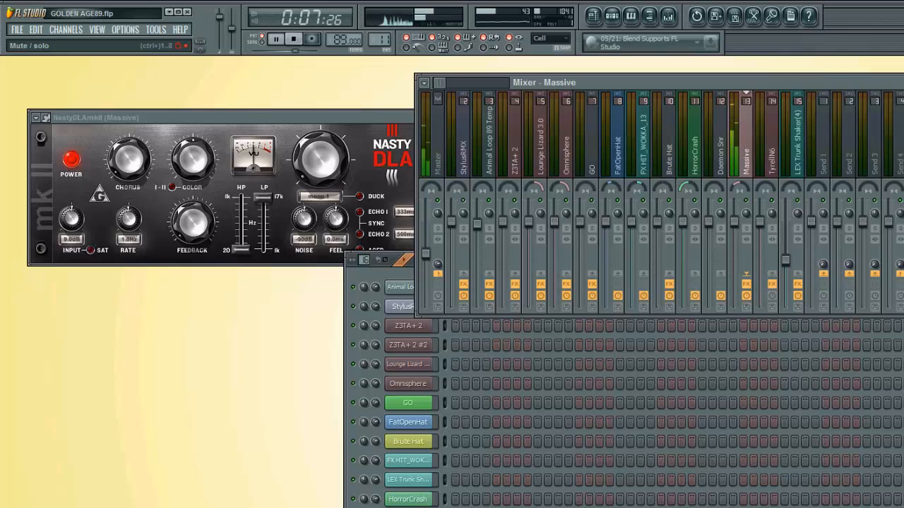
{"action": "left_click", "coordinate": [382, 117]}
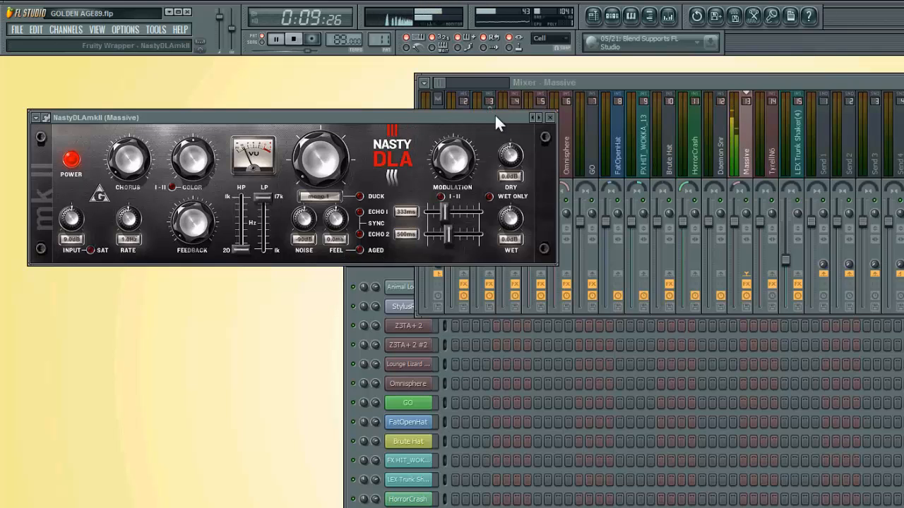
{"action": "left_click", "coordinate": [549, 118]}
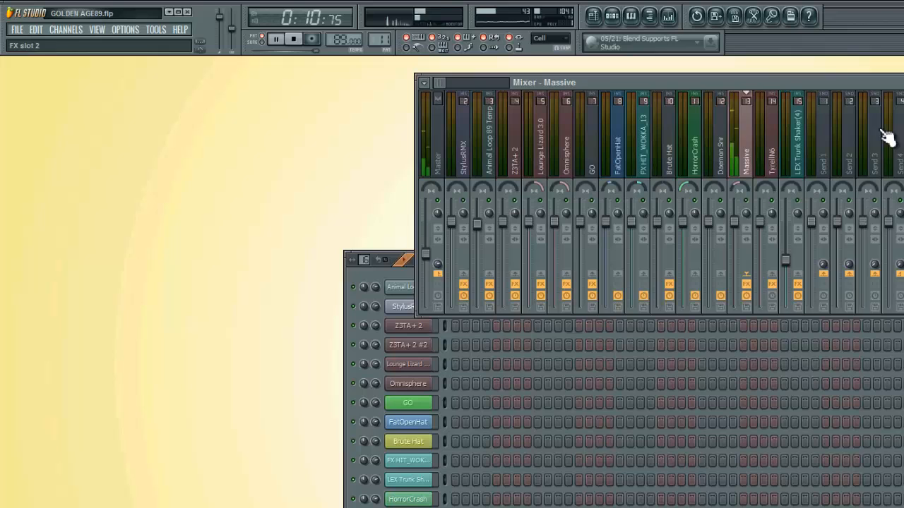
{"action": "left_click", "coordinate": [409, 272]}
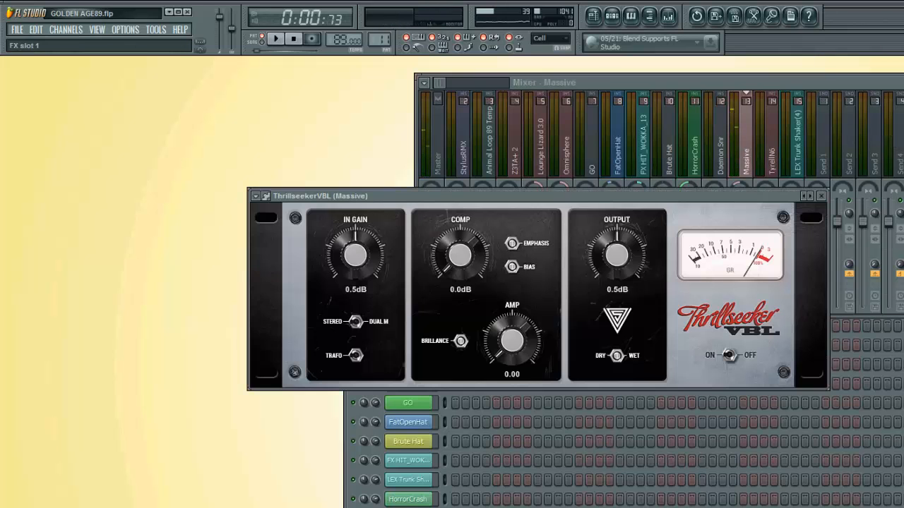
Examine ThrillseekerVBL's controls and its list of presets without loading one, and close the plugin.
{"action": "left_click_drag", "start_coordinate": [497, 192], "coordinate": [430, 166]}
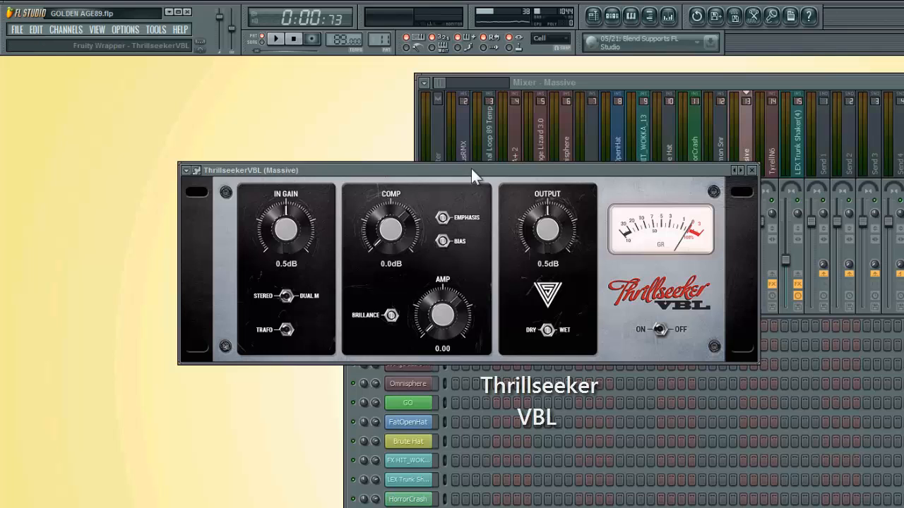
{"action": "left_click", "coordinate": [185, 170]}
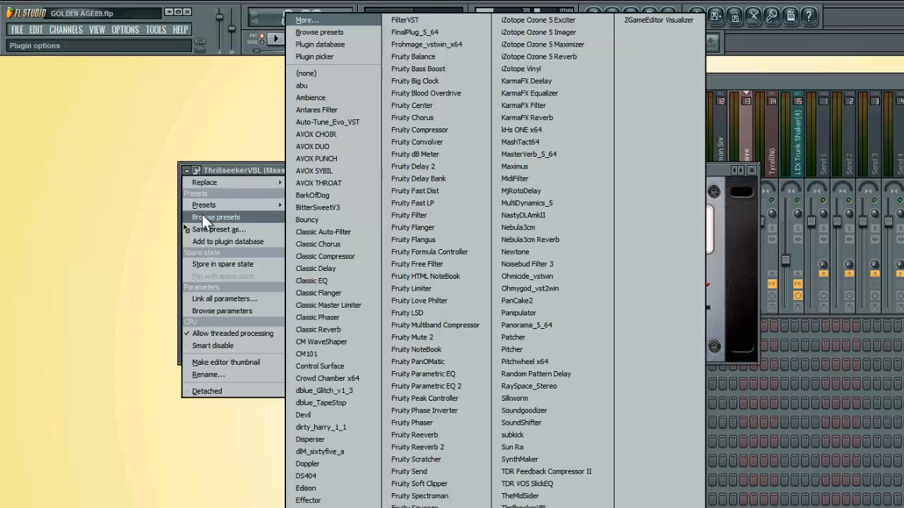
{"action": "mouse_move", "coordinate": [199, 206]}
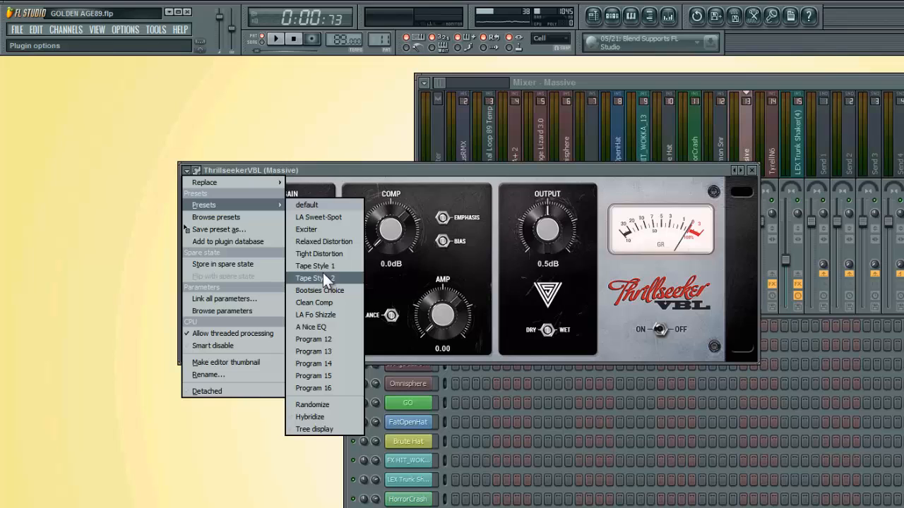
{"action": "left_click", "coordinate": [355, 171]}
{"action": "left_click", "coordinate": [751, 170]}
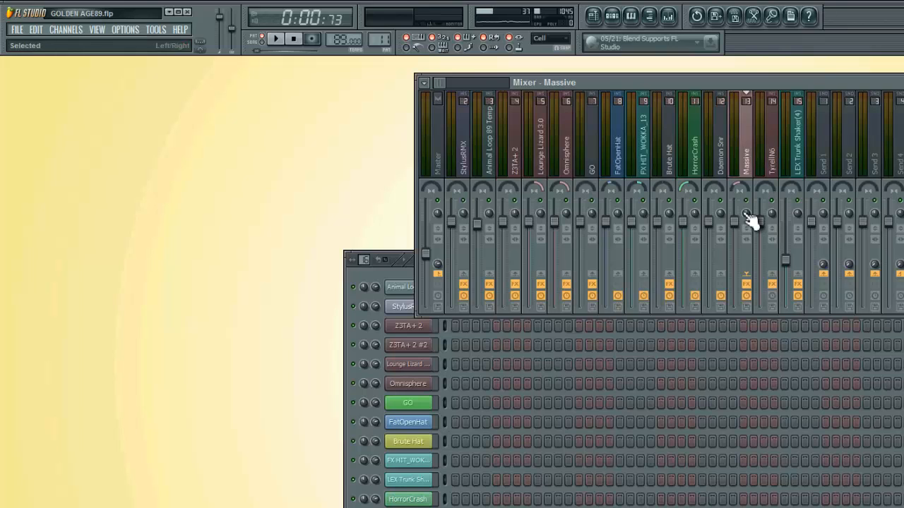
Start playback and select the Lounge Lizard 3.0 mixer track to list its effects.
{"action": "left_click", "coordinate": [405, 264]}
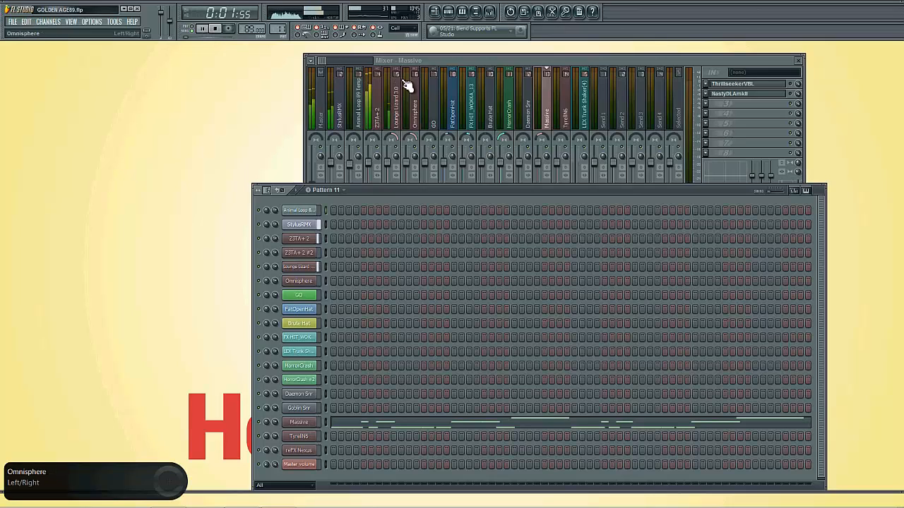
{"action": "left_click", "coordinate": [401, 106]}
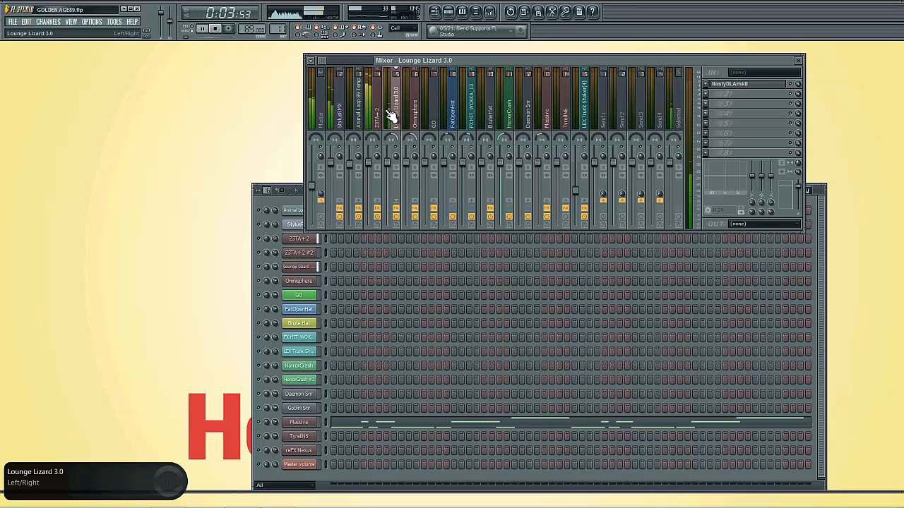
Check the effect lists of the Z3TA+ 2, Omnisphere and Lounge Lizard 3.0 mixer tracks during playback, and stop playback.
{"action": "left_click", "coordinate": [380, 123]}
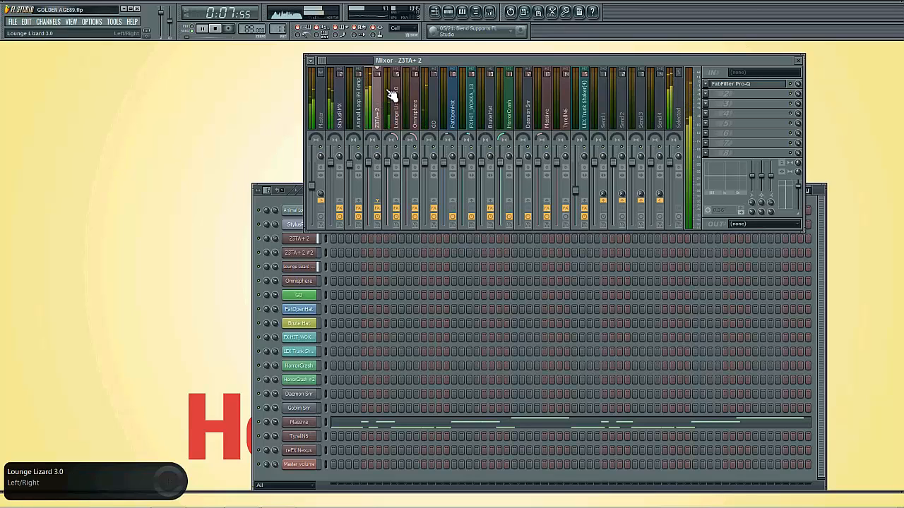
{"action": "left_click", "coordinate": [416, 116]}
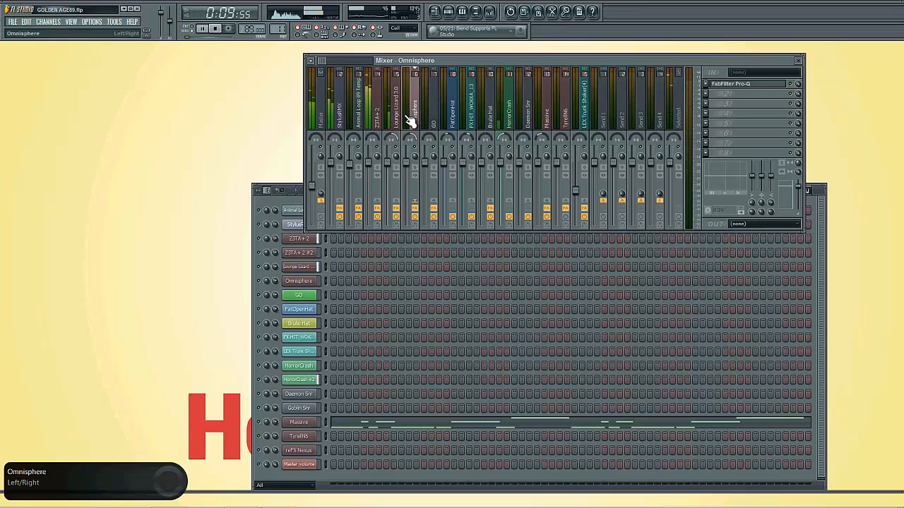
{"action": "left_click", "coordinate": [399, 121]}
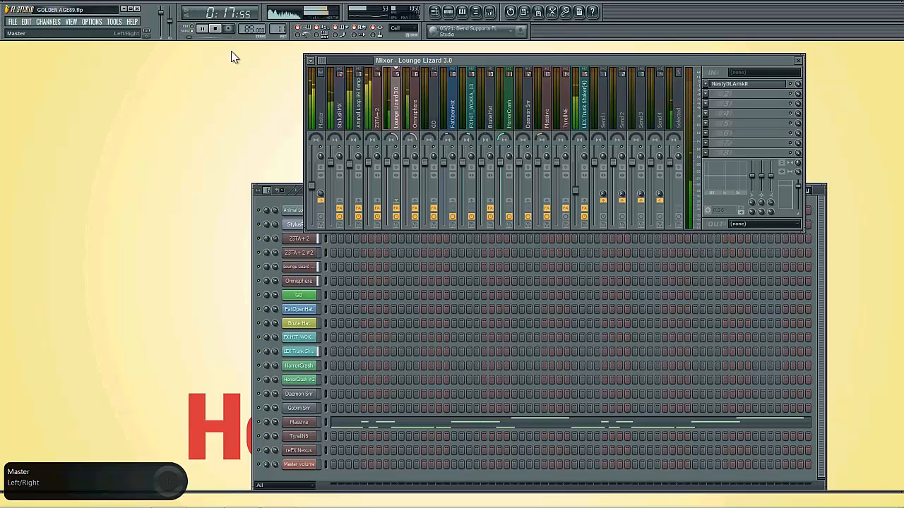
{"action": "left_click", "coordinate": [214, 28]}
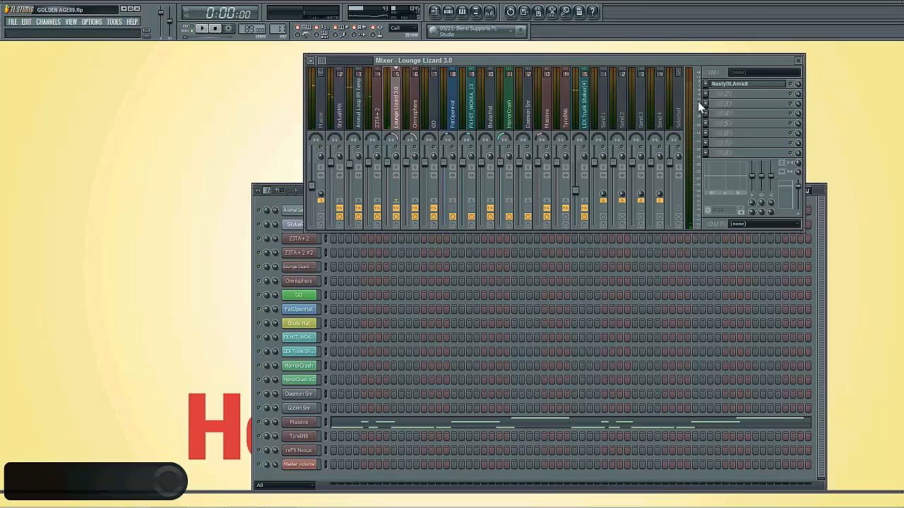
Open NastyDLAmkII on the Lounge Lizard 3.0 track, place its window beside the mixer controls, and bring the mixer back to the front.
{"action": "left_click", "coordinate": [734, 84]}
{"action": "left_click_drag", "start_coordinate": [514, 157], "coordinate": [372, 156]}
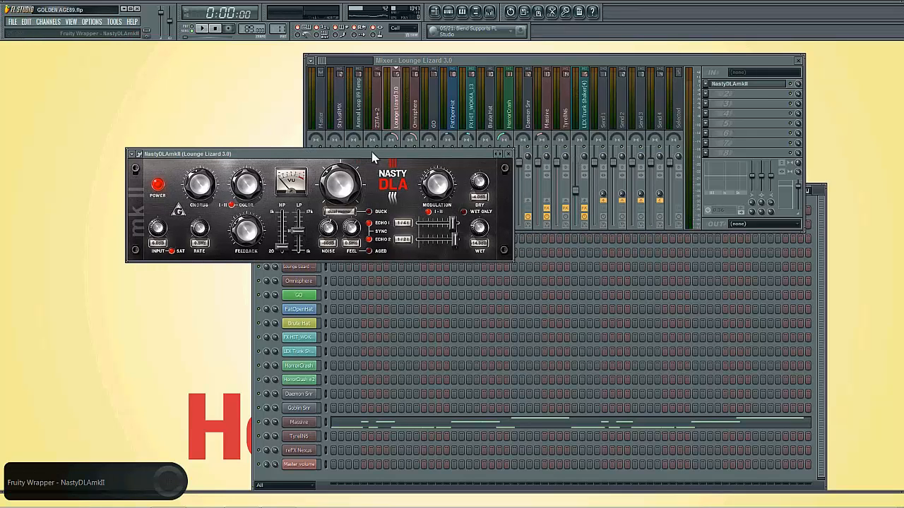
{"action": "left_click", "coordinate": [814, 199]}
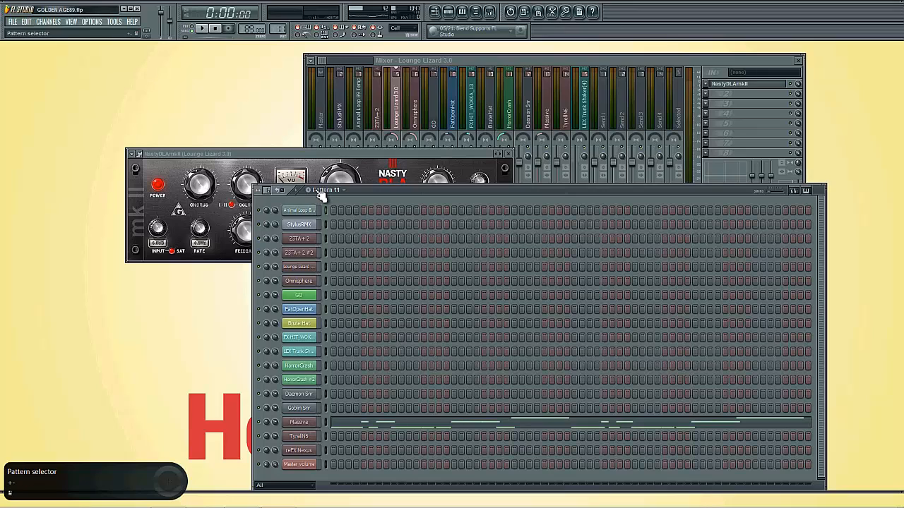
{"action": "right_click", "coordinate": [398, 151]}
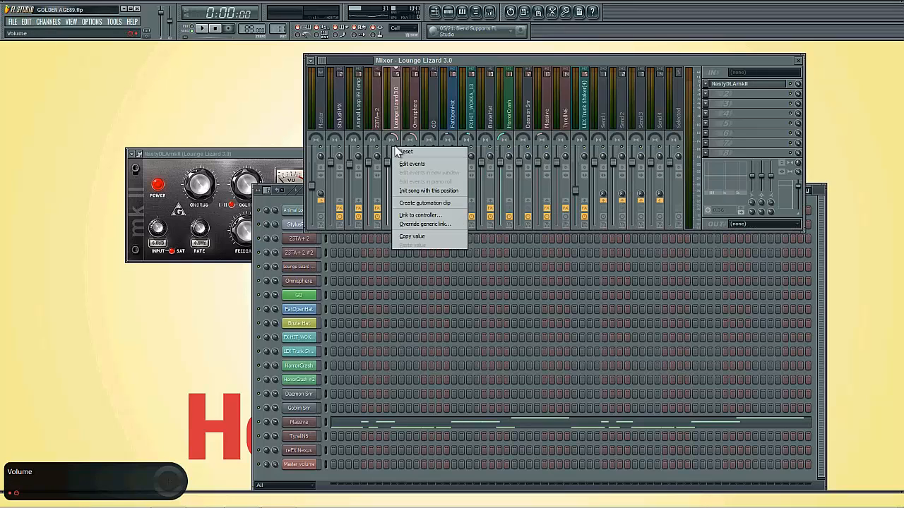
{"action": "left_click", "coordinate": [401, 151]}
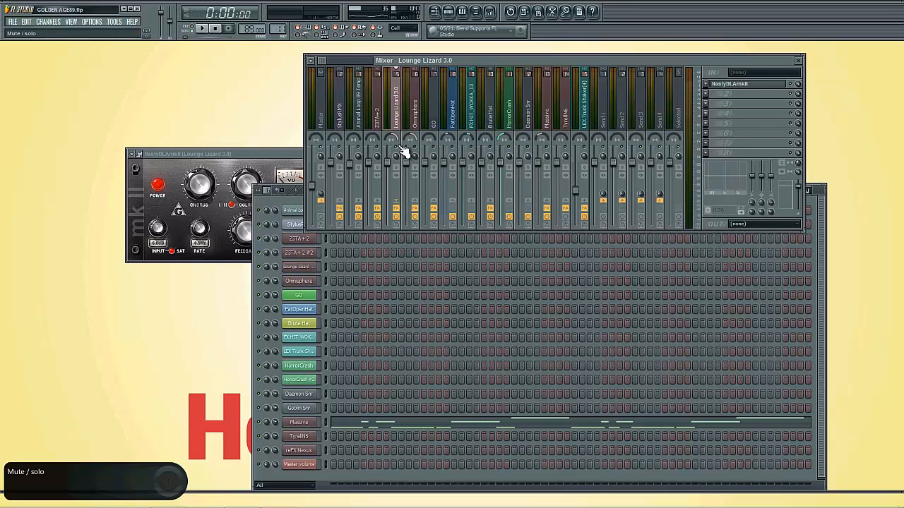
Audition the song with NastyDLAmkII on the Lounge Lizard 3.0 track, and close the plugin with playback stopped.
{"action": "left_click", "coordinate": [206, 29]}
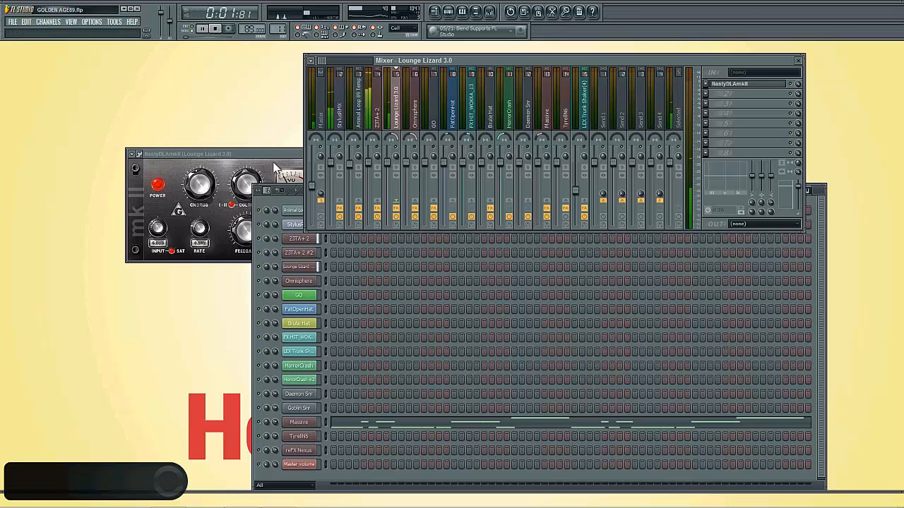
{"action": "left_click_drag", "start_coordinate": [273, 157], "coordinate": [273, 114]}
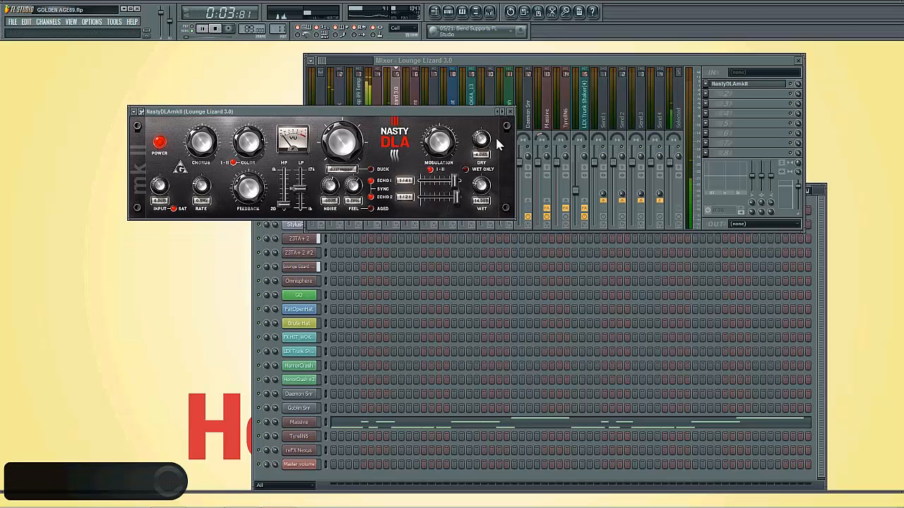
{"action": "left_click", "coordinate": [796, 88]}
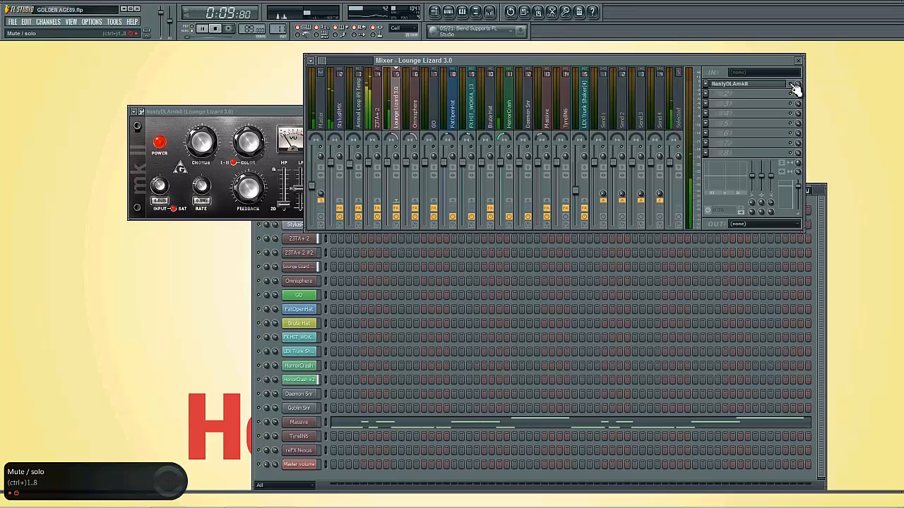
{"action": "left_click", "coordinate": [265, 112]}
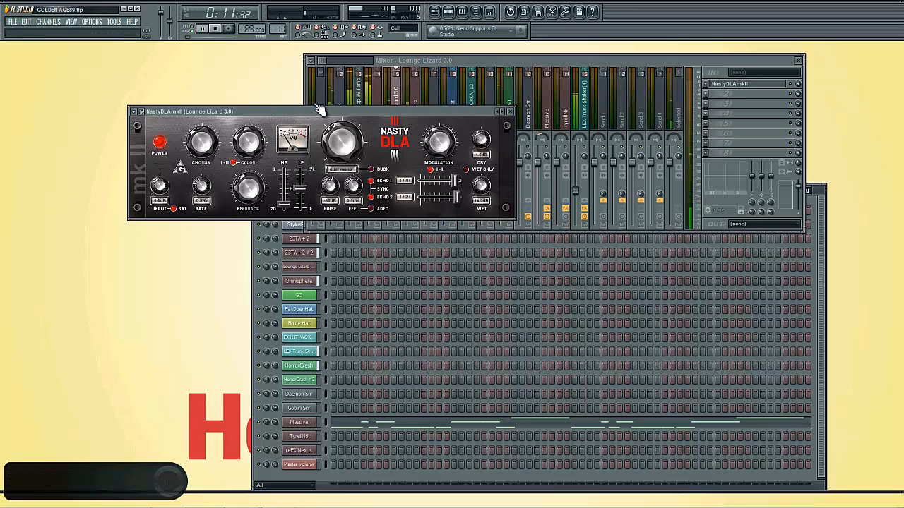
{"action": "left_click", "coordinate": [501, 111]}
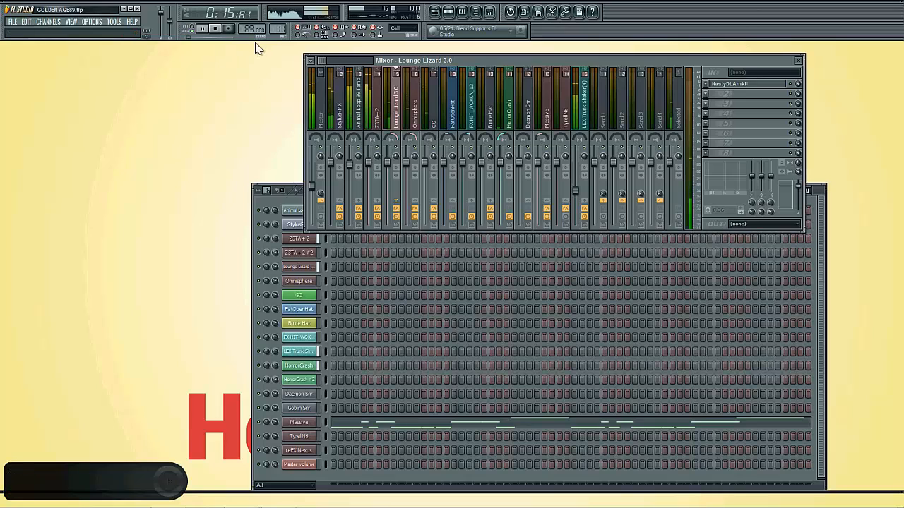
{"action": "left_click", "coordinate": [216, 29]}
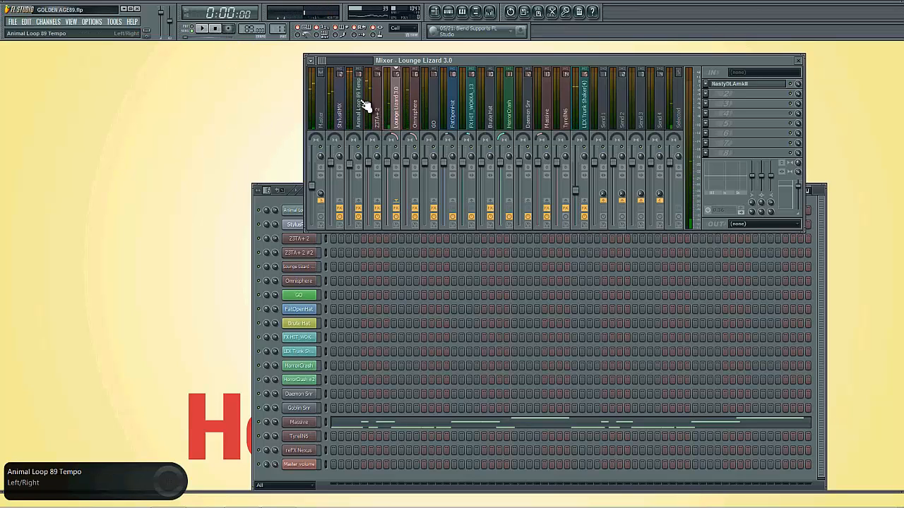
Check the effects on the Z3TA+ 2, Omnisphere and GO tracks, and open GO's Effector plugin in the empty area beside the mixer.
{"action": "left_click", "coordinate": [379, 118]}
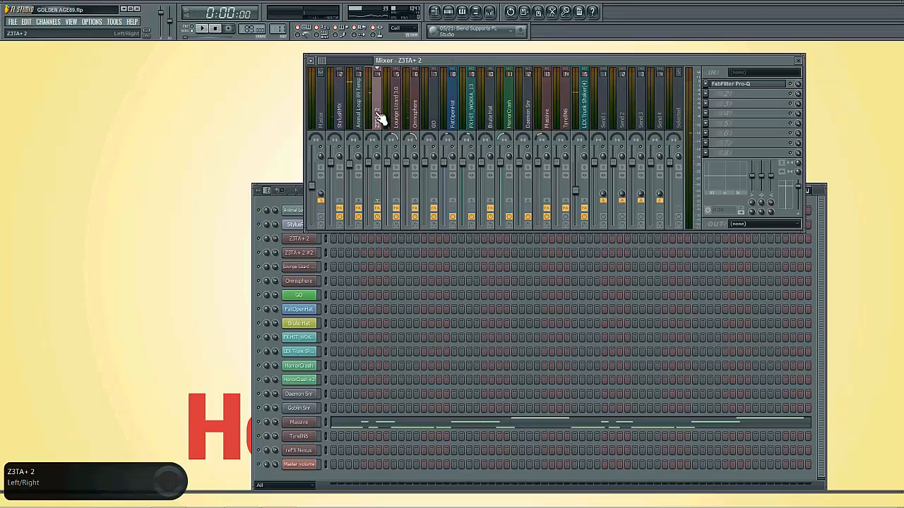
{"action": "left_click", "coordinate": [414, 118]}
{"action": "left_click", "coordinate": [435, 118]}
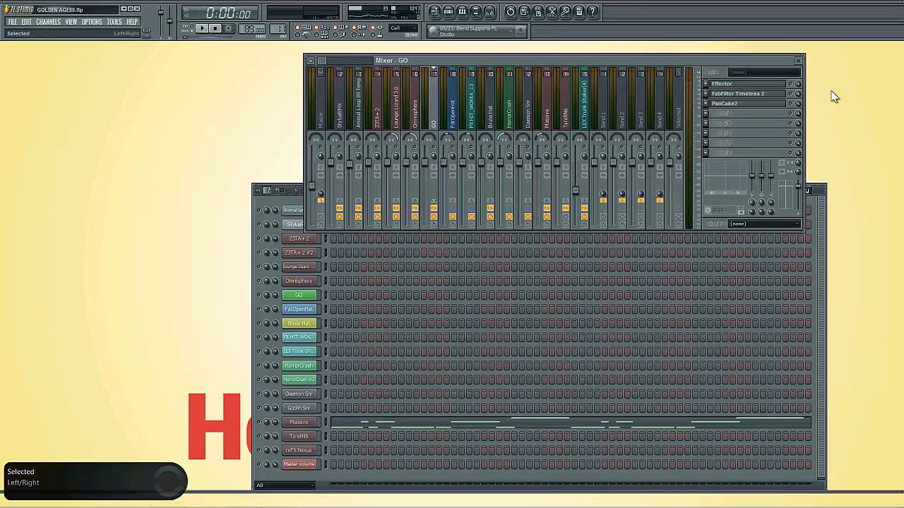
{"action": "left_click", "coordinate": [736, 85]}
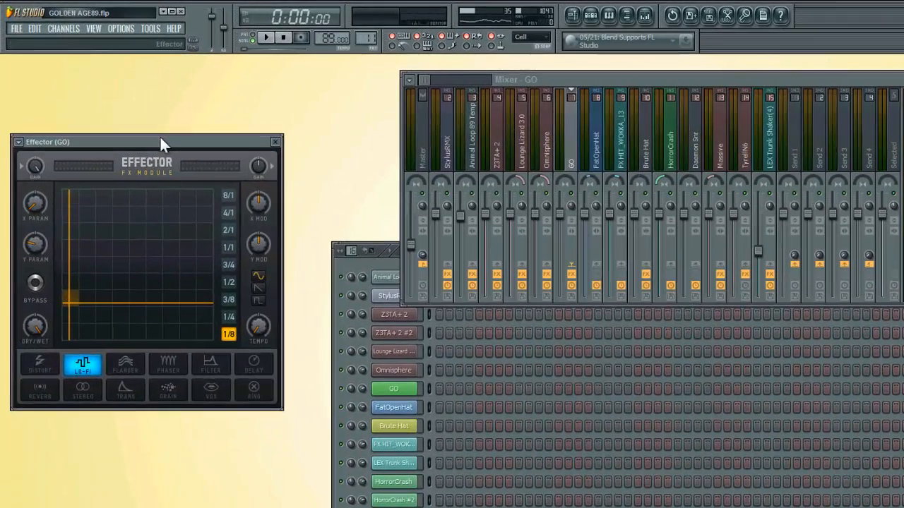
{"action": "left_click_drag", "start_coordinate": [130, 113], "coordinate": [162, 81]}
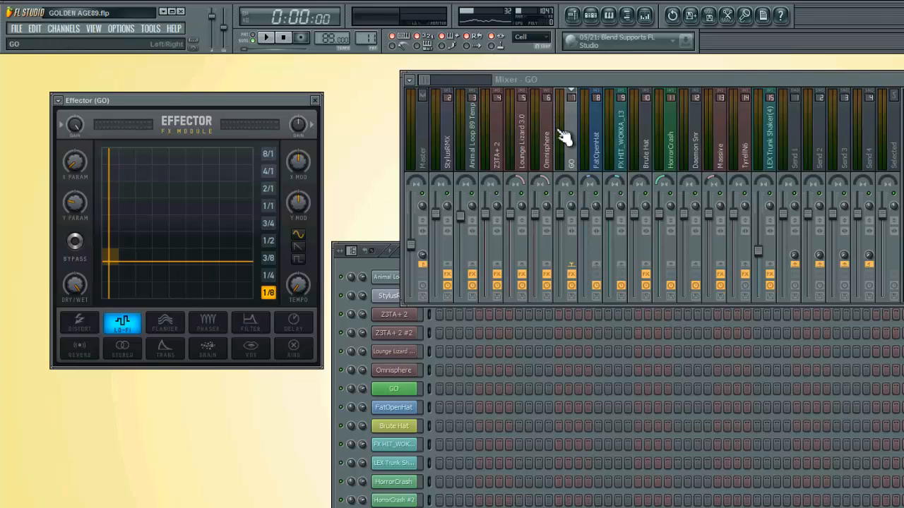
Audition the GO sample through Effector by opening its channel settings from the channel rack, and bring the mixer back to the front.
{"action": "left_click", "coordinate": [393, 263]}
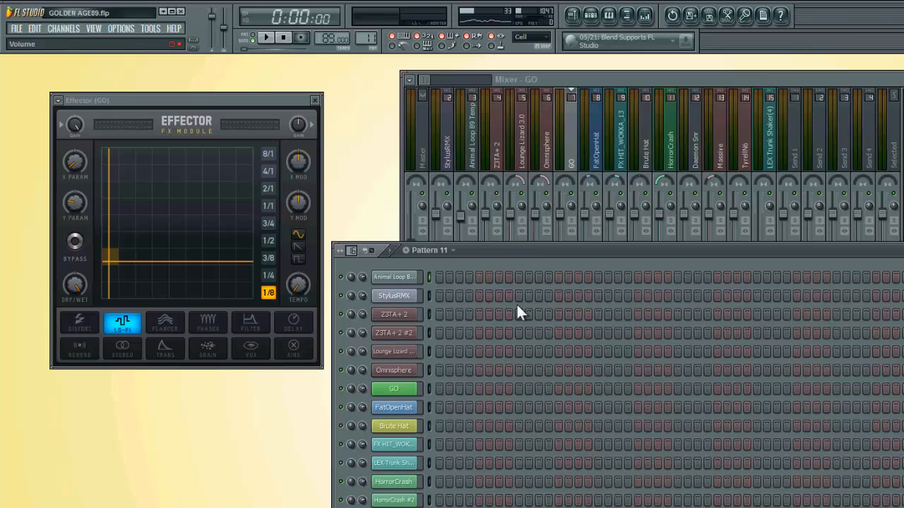
{"action": "left_click", "coordinate": [392, 391]}
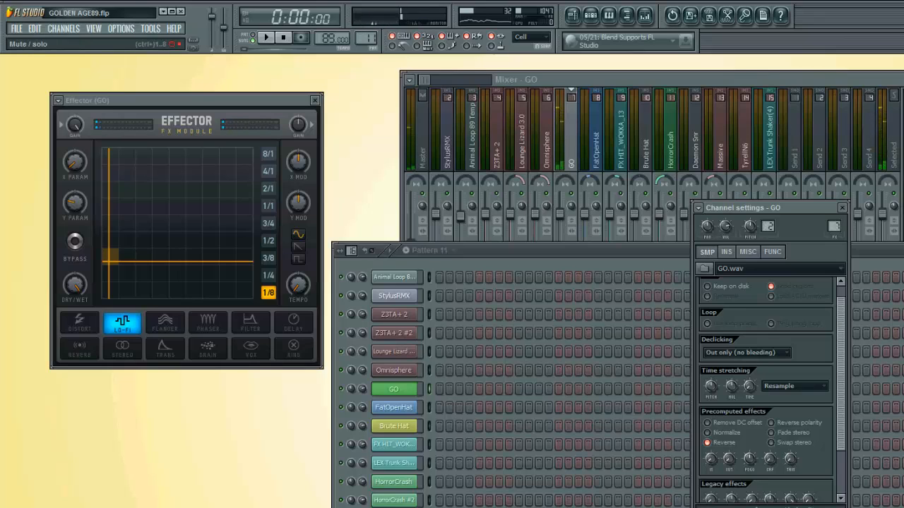
{"action": "key", "text": "F9"}
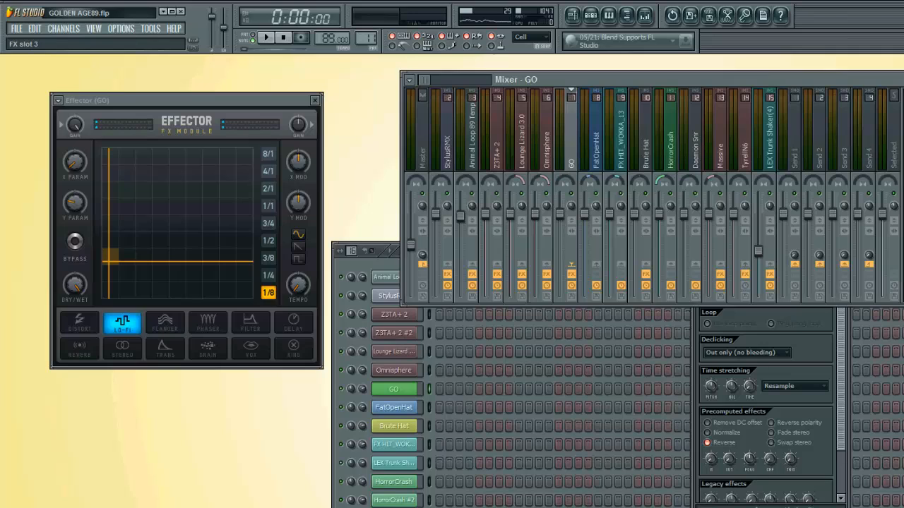
Examine PanCake2 on the GO track, and close both PanCake2 and Effector.
{"action": "left_click", "coordinate": [903, 138]}
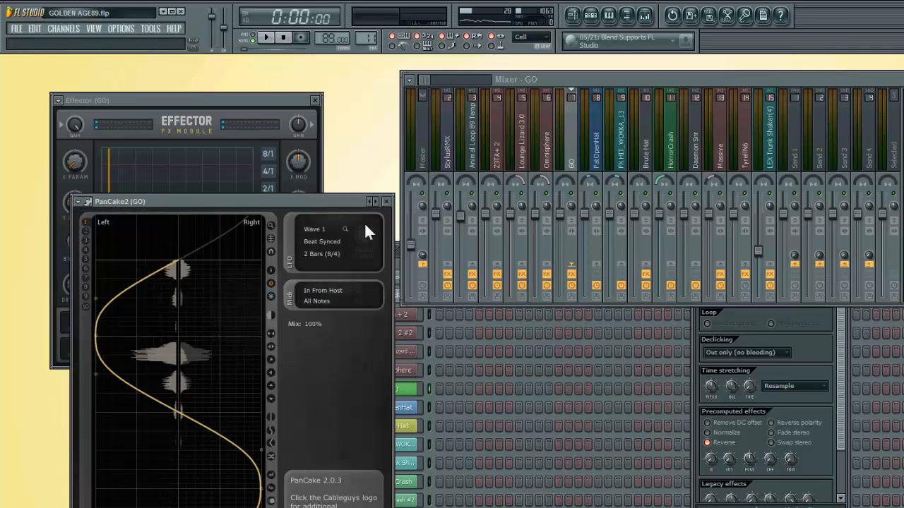
{"action": "left_click", "coordinate": [386, 202]}
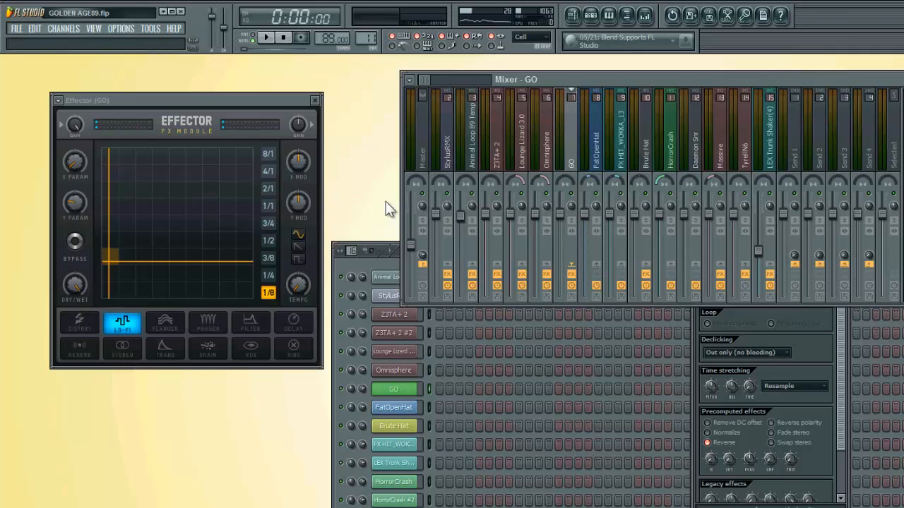
{"action": "left_click", "coordinate": [314, 101]}
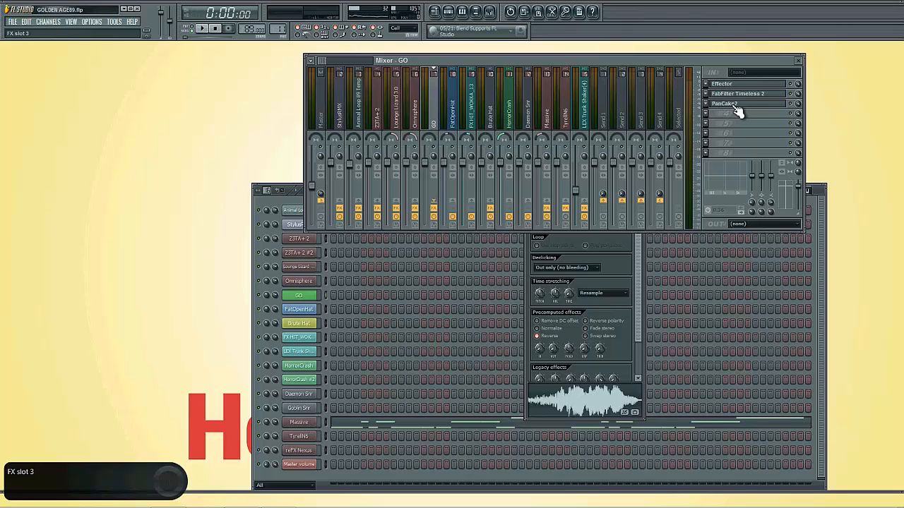
Open ThrillseekerVBL and NastyDLAmkII on the Massive track, and close NastyDLAmkII.
{"action": "left_click", "coordinate": [551, 118]}
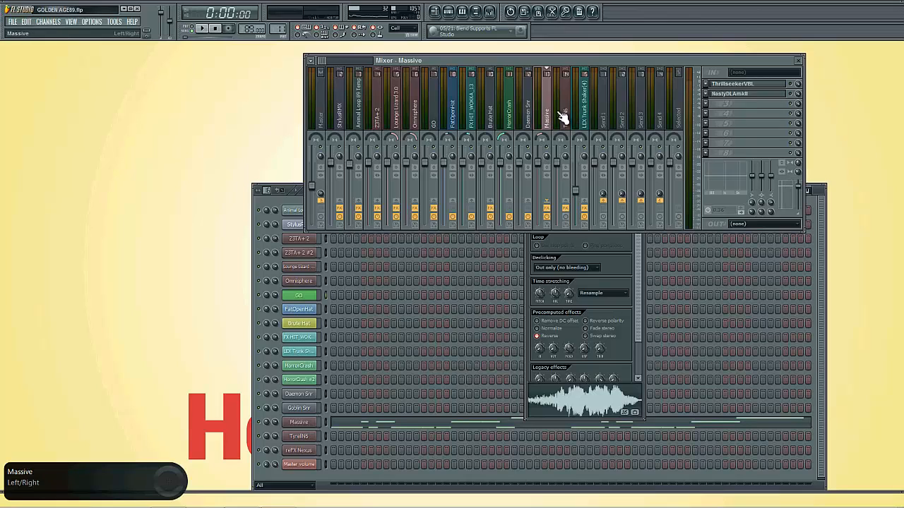
{"action": "left_click", "coordinate": [734, 84]}
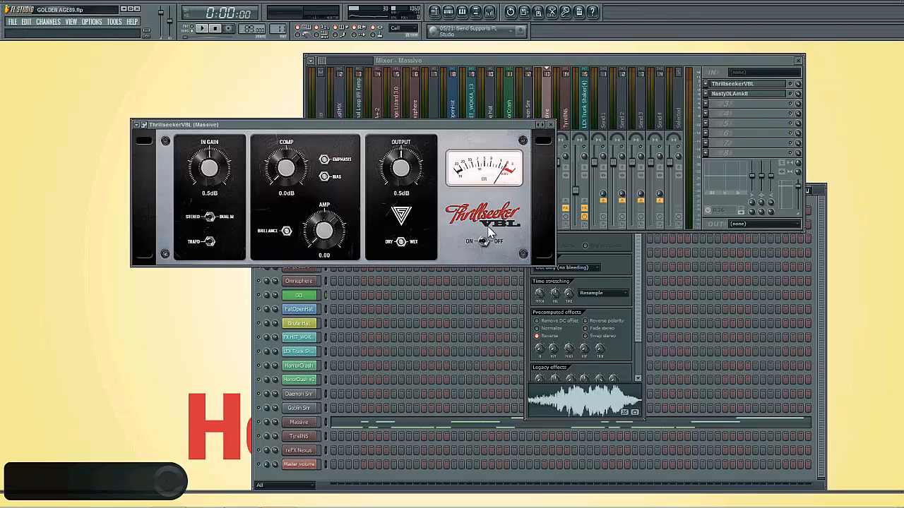
{"action": "left_click", "coordinate": [737, 94]}
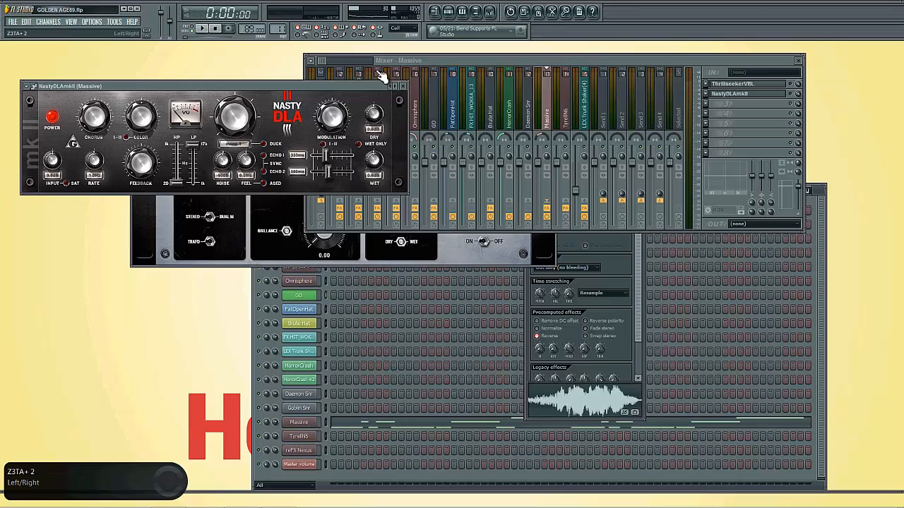
{"action": "left_click", "coordinate": [402, 87]}
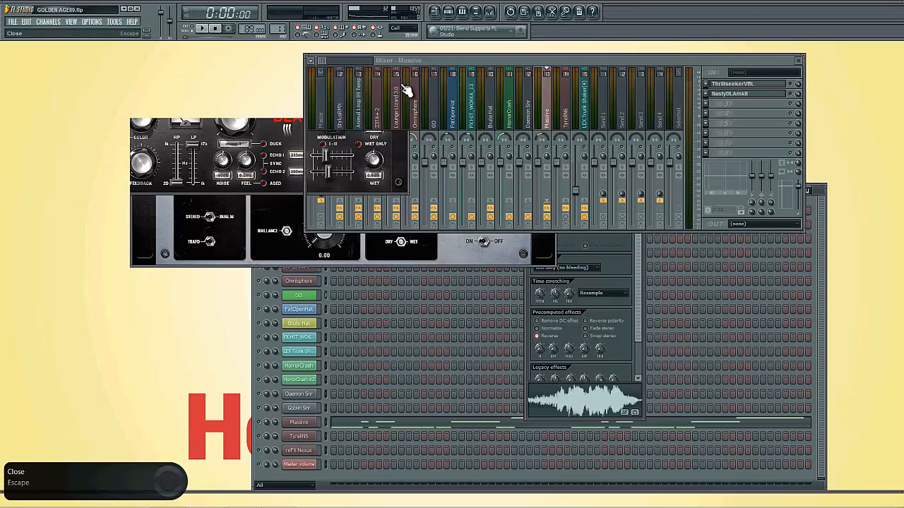
View the Bark of Dog and Transient Monster plugins on the LEX Trunk Shaker(4) track one after the other, closing each.
{"action": "left_click", "coordinate": [589, 111]}
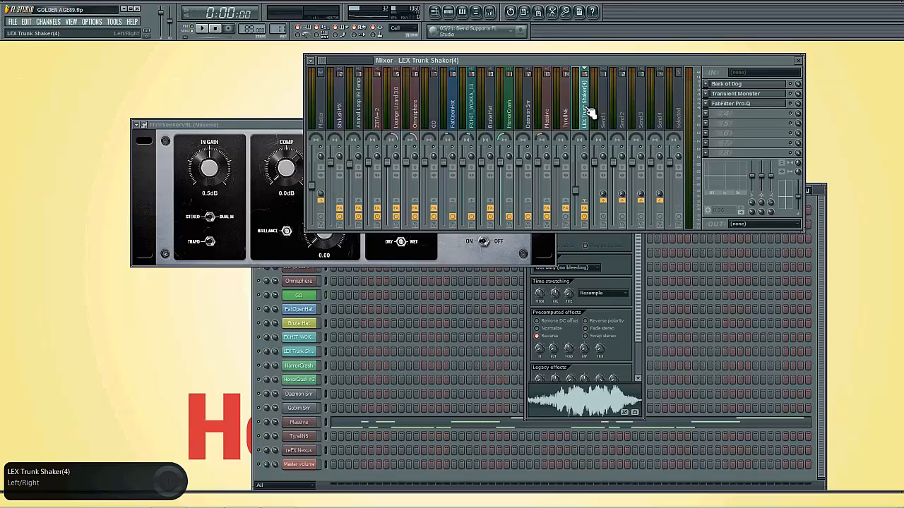
{"action": "left_click", "coordinate": [736, 86]}
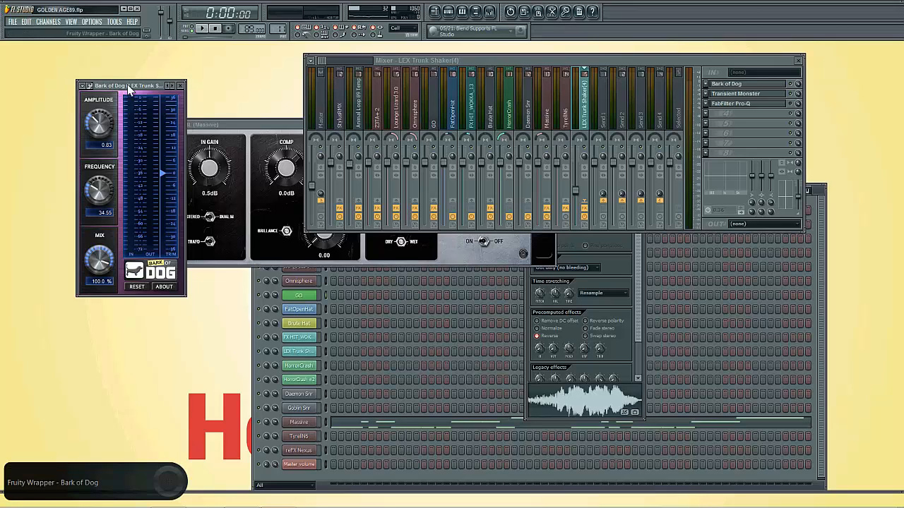
{"action": "left_click", "coordinate": [182, 87]}
{"action": "left_click", "coordinate": [735, 95]}
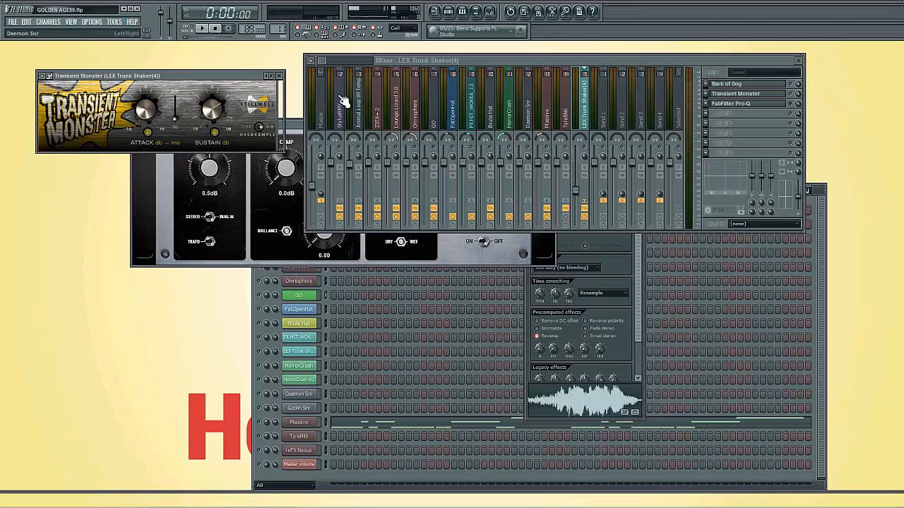
{"action": "left_click", "coordinate": [280, 77]}
Bring ThrillseekerVBL on the Massive track back to the front and start playback.
{"action": "left_click", "coordinate": [272, 120]}
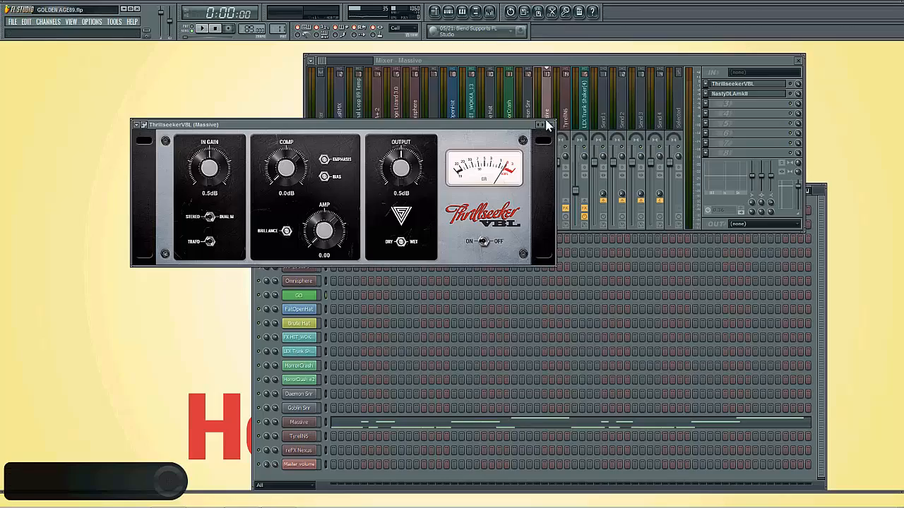
{"action": "left_click", "coordinate": [201, 28]}
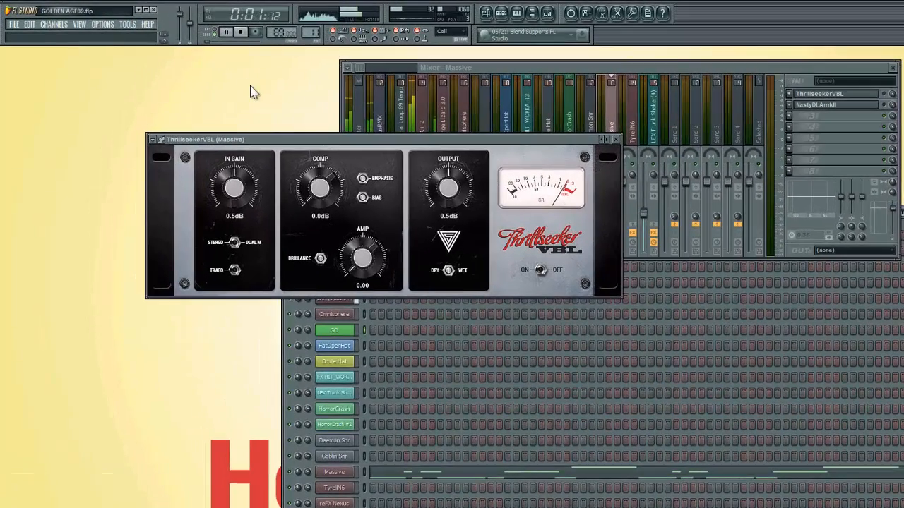